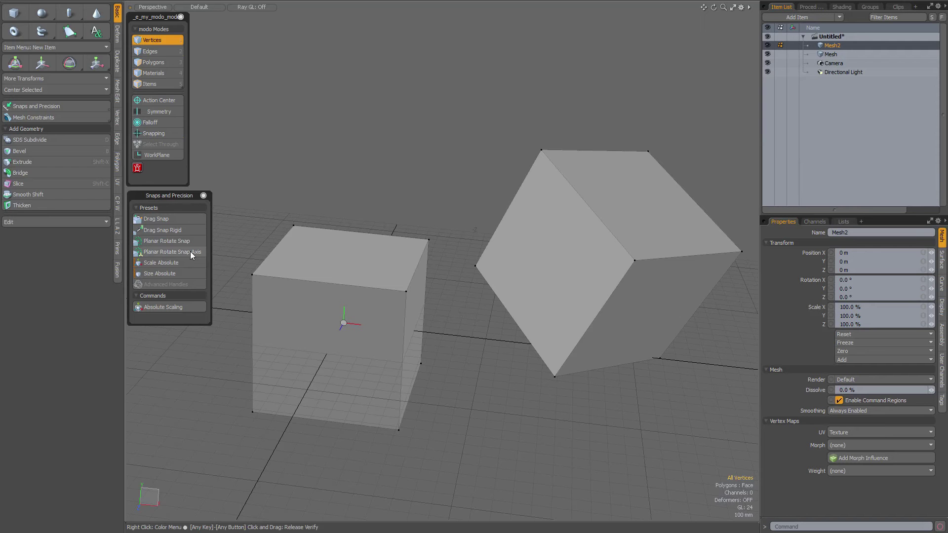
Move the tilted cube with Drag Snap Rigid so its nearest corner snaps onto the upright cube's rear bottom corner.
alt+drag(493, 318, 520, 321)
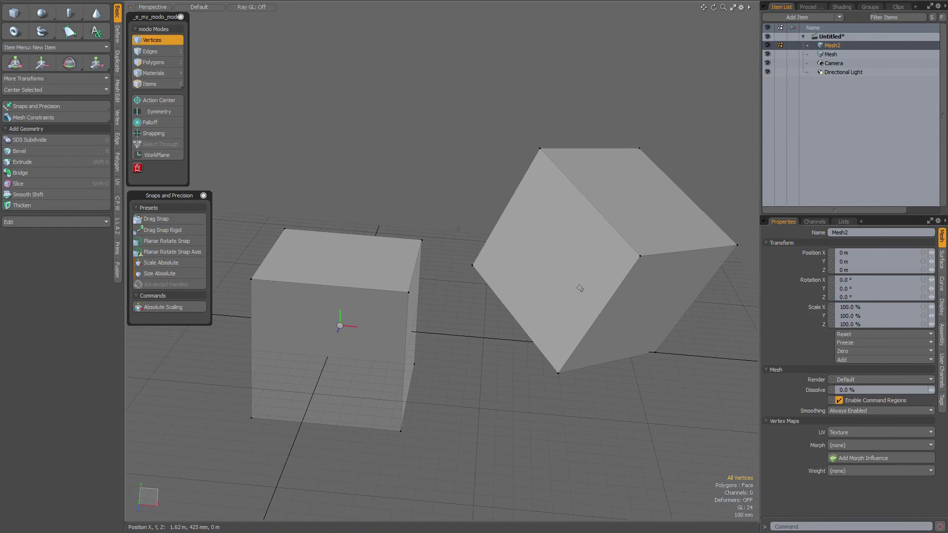
key(alt)
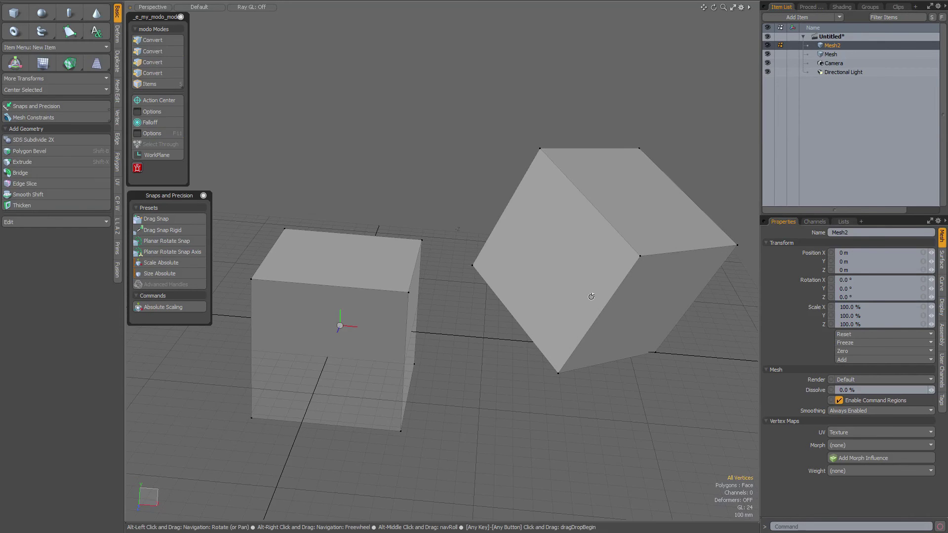
alt+drag(591, 296, 550, 308)
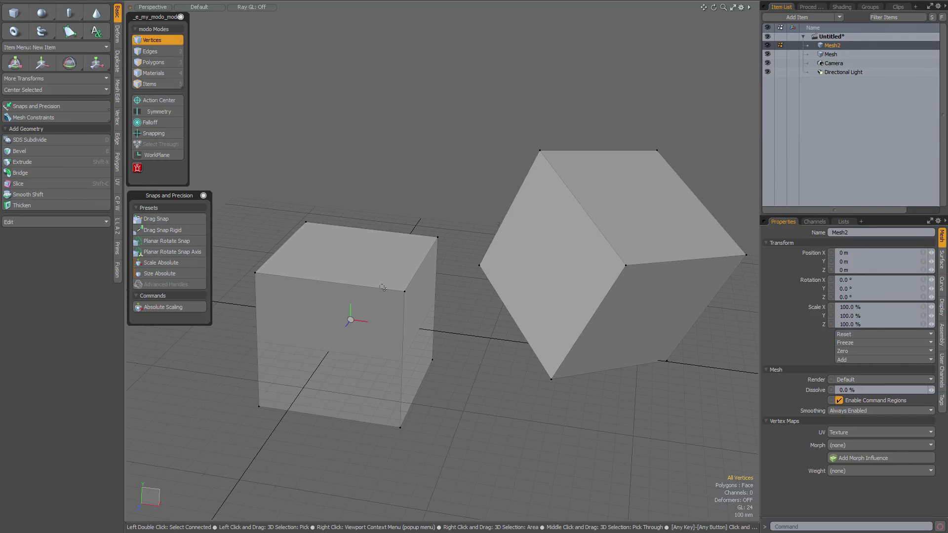
alt+drag(383, 287, 541, 311)
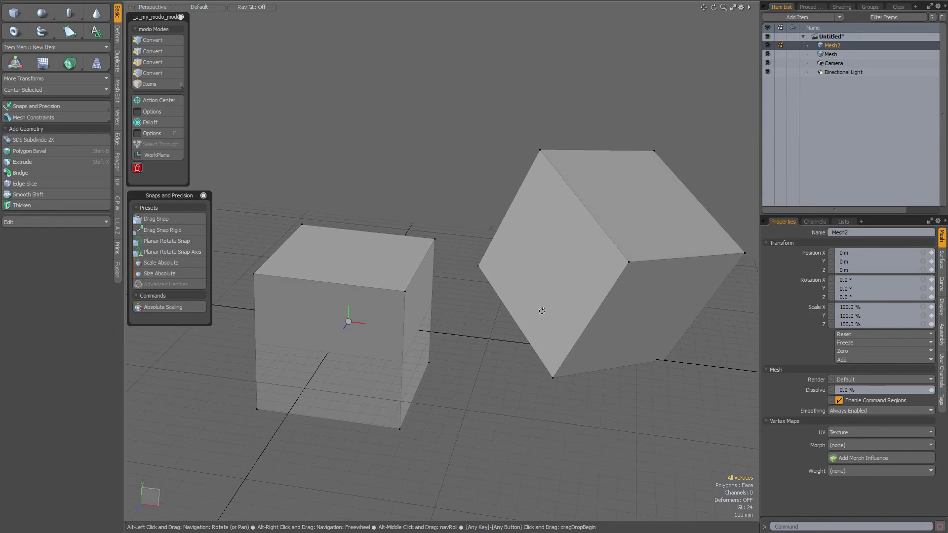
click(182, 230)
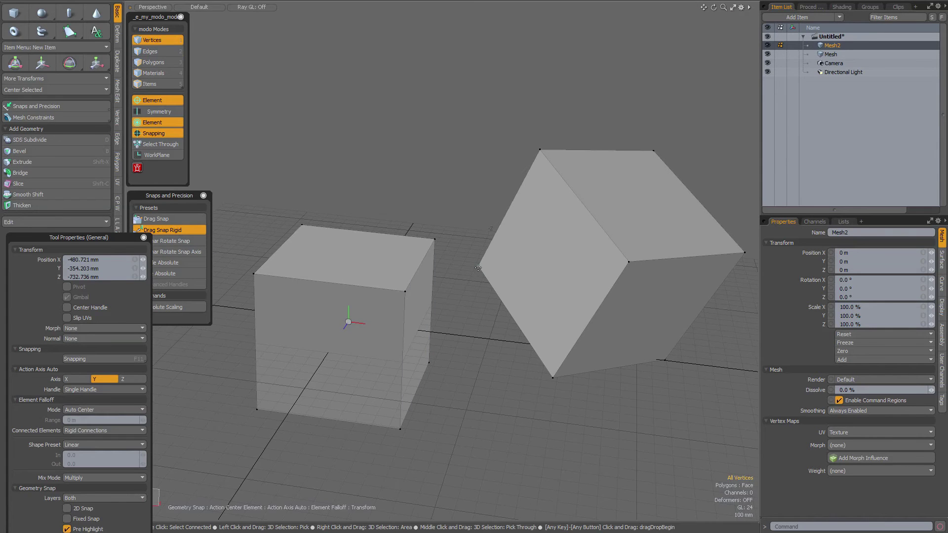
drag(479, 267, 430, 361)
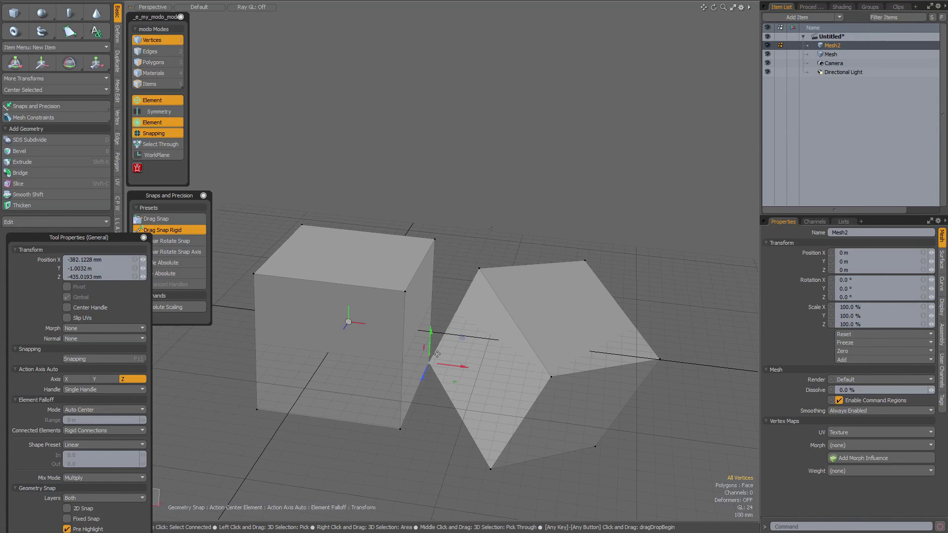
key(space)
Set up Planar Rotate Snap Axis at the shared bottom corner, aligning its handles with the upright cube's vertical edge and the tilted cube's adjoining edge.
alt+shift+drag(526, 345, 503, 291)
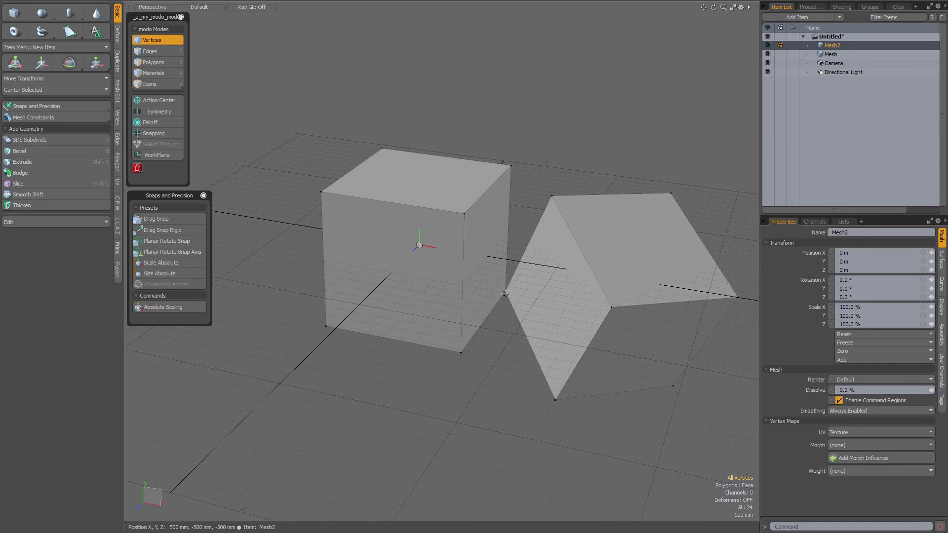
alt+drag(495, 266, 440, 220)
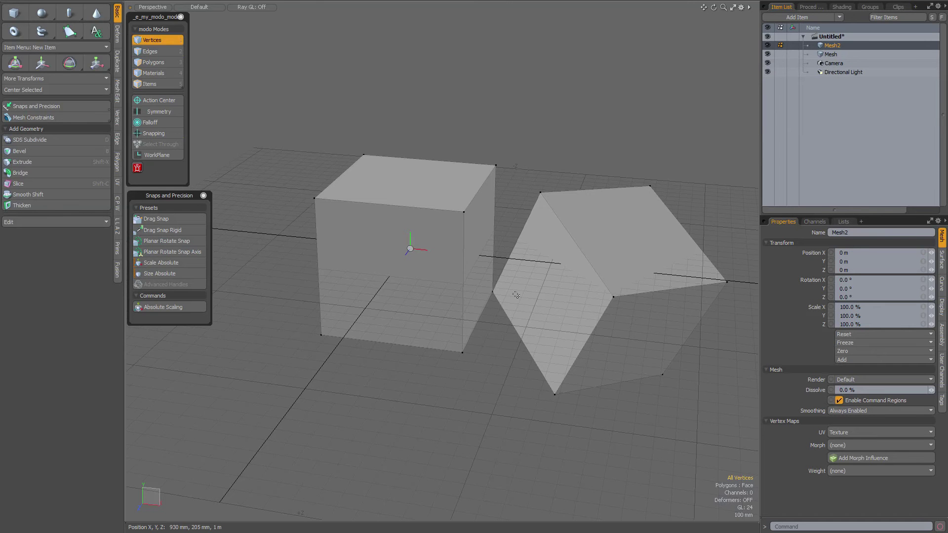
click(166, 253)
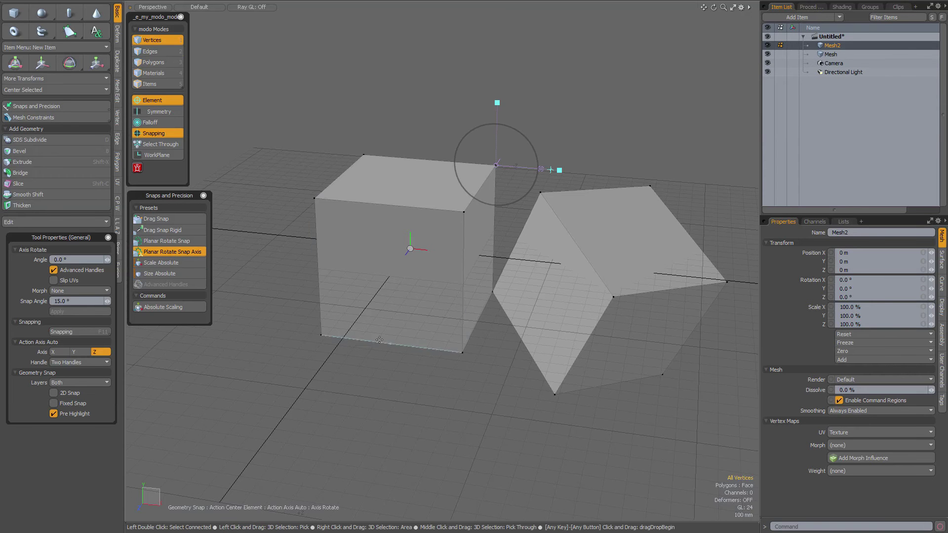
click(494, 292)
mouse_move(497, 321)
alt+mouse_down()
mouse_move(464, 330)
mouse_move(495, 304)
alt+mouse_up()
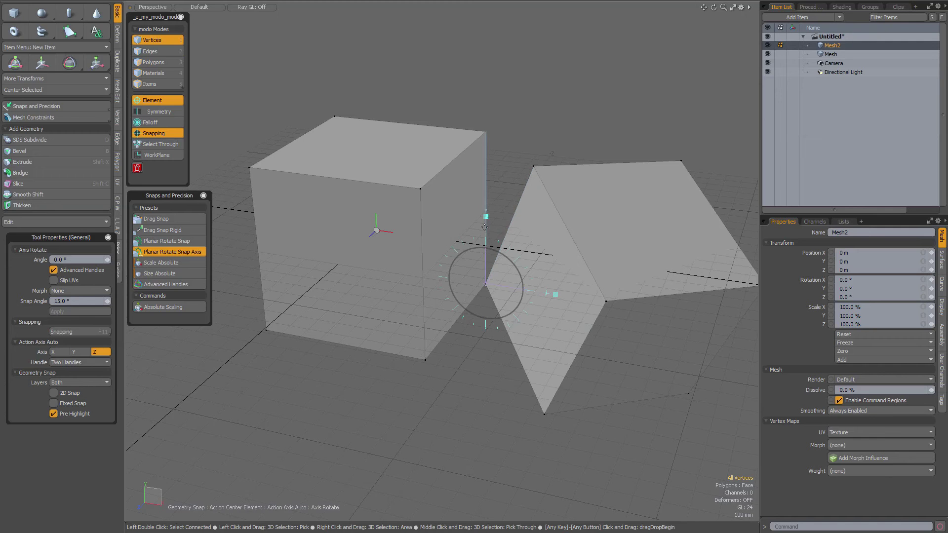
alt+drag(537, 295, 544, 298)
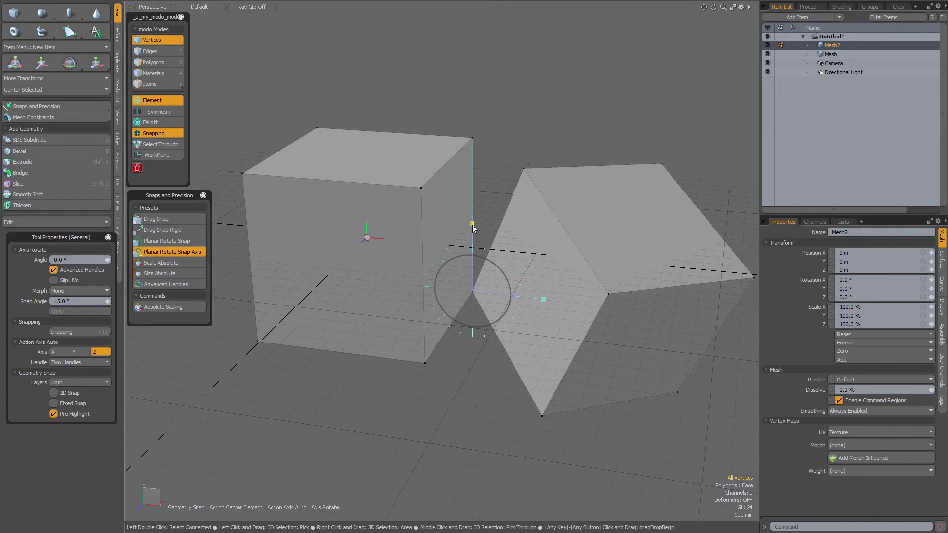
drag(472, 224, 472, 217)
drag(544, 297, 457, 226)
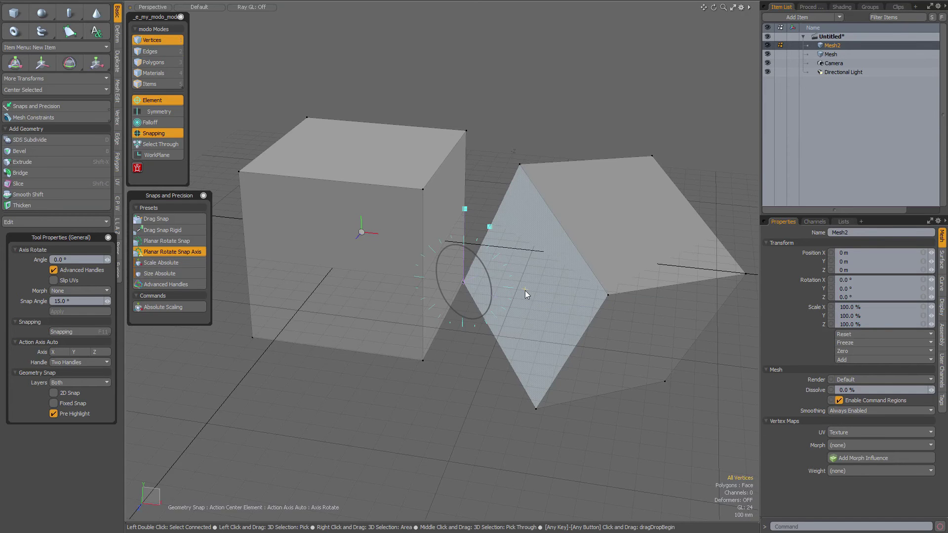
Rotate the tilted cube about the shared bottom corner, snapping its adjoining edge onto the upright cube's rear vertical edge.
click(527, 273)
alt+drag(583, 303, 566, 319)
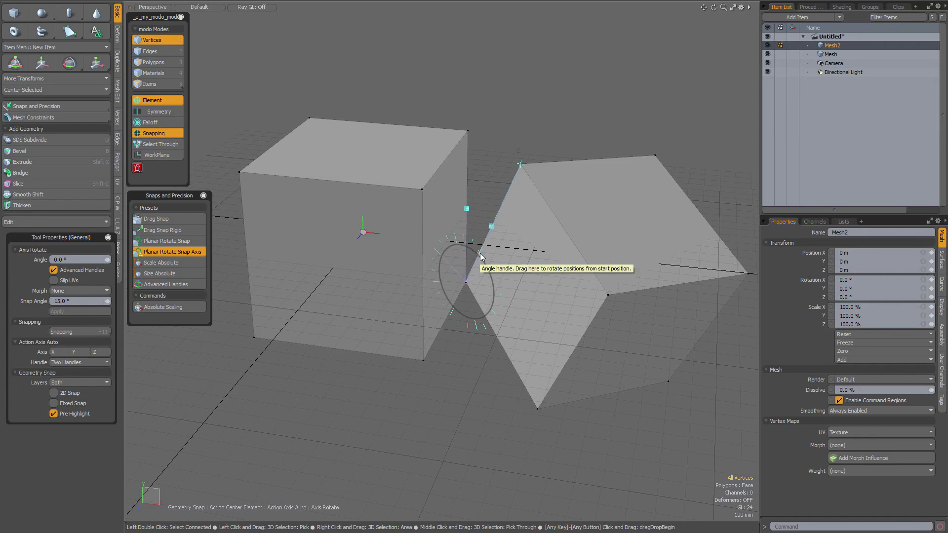
drag(479, 253, 468, 130)
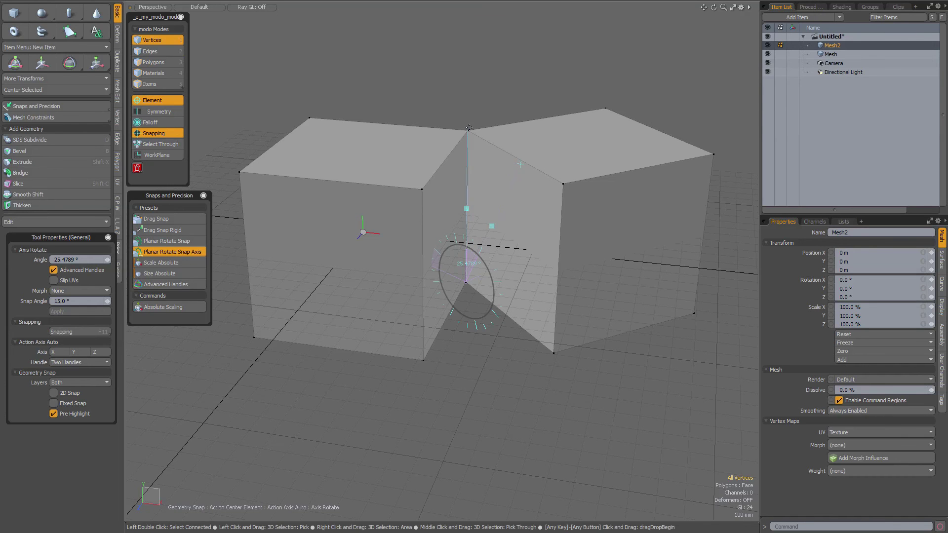
alt+drag(468, 148, 535, 331)
key(space)
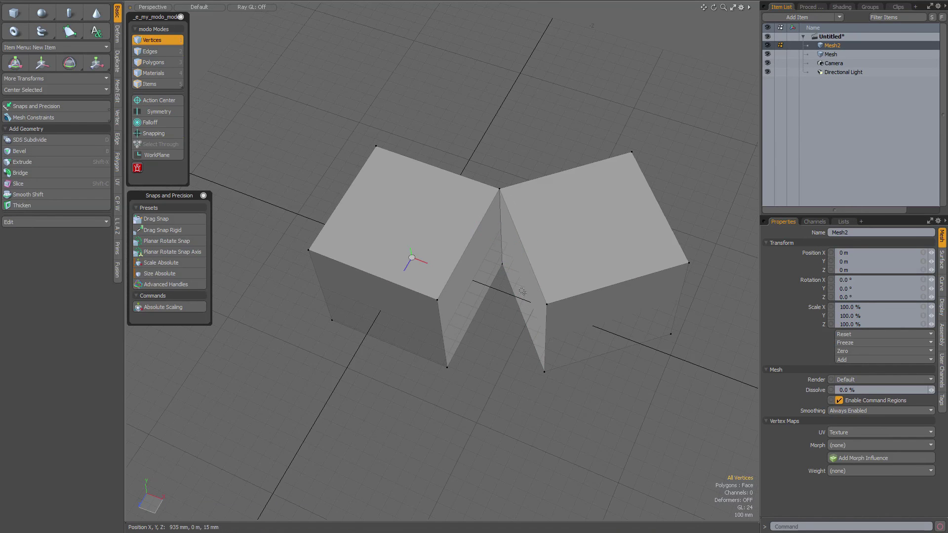
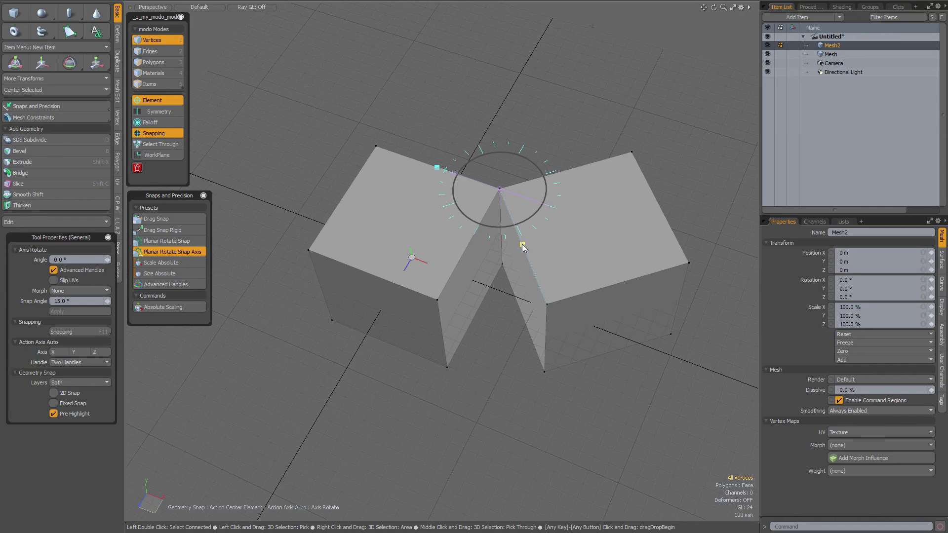
Rotate the second cube about the shared top corner with Planar Rotate Snap Axis, snapping its front corner onto the first cube's front corner.
click(523, 244)
click(470, 242)
drag(516, 235, 435, 299)
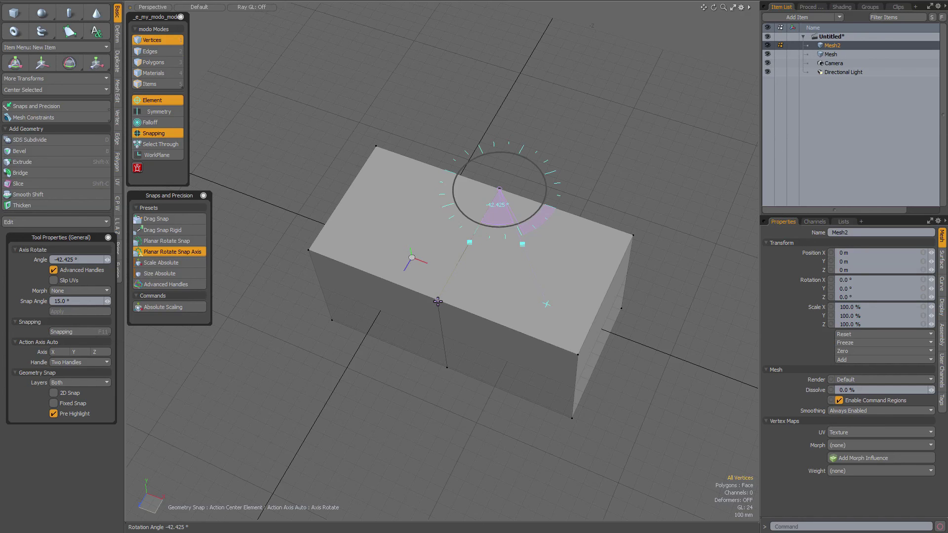
mouse_move(437, 300)
mouse_down()
mouse_move(310, 246)
mouse_move(384, 149)
mouse_move(309, 248)
mouse_move(441, 301)
mouse_move(555, 320)
mouse_move(500, 336)
mouse_move(451, 323)
mouse_move(381, 267)
mouse_move(372, 275)
mouse_move(312, 248)
mouse_move(354, 233)
mouse_move(348, 193)
mouse_move(377, 250)
mouse_move(438, 301)
mouse_up()
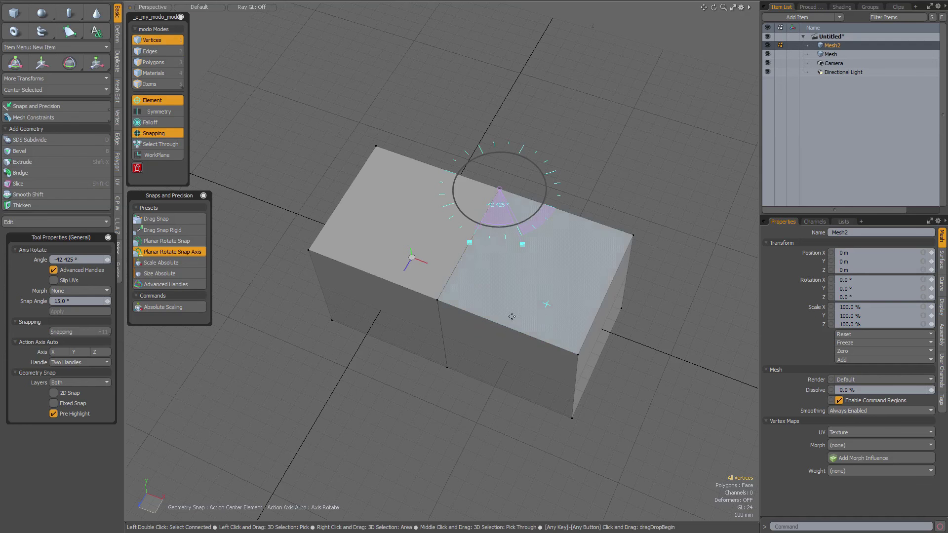
key(space)
alt+drag(516, 330, 525, 254)
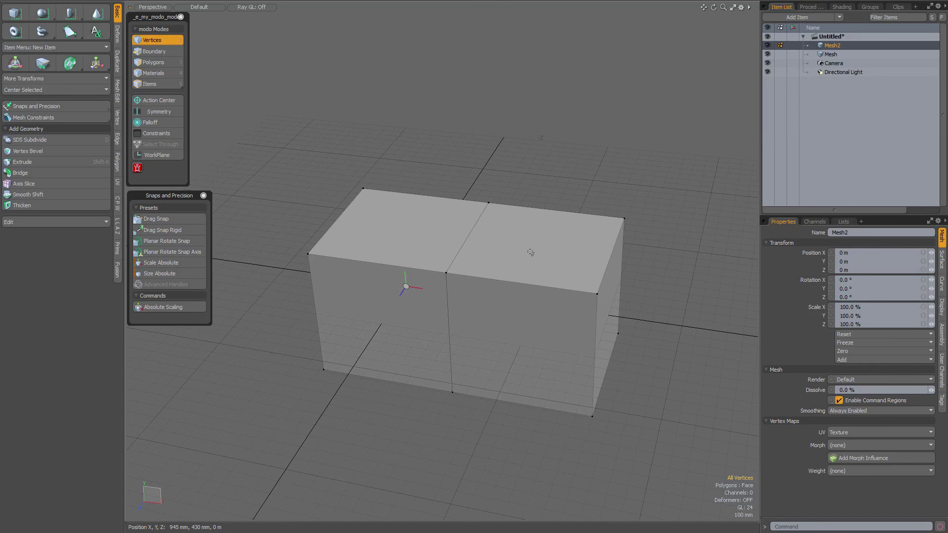
Redo the Planar Rotate Snap Axis rotation around the shared vertical edge, closing the gap so the facing sides of both cubes lie flush.
key(e)
click(527, 255)
alt+drag(528, 254, 462, 238)
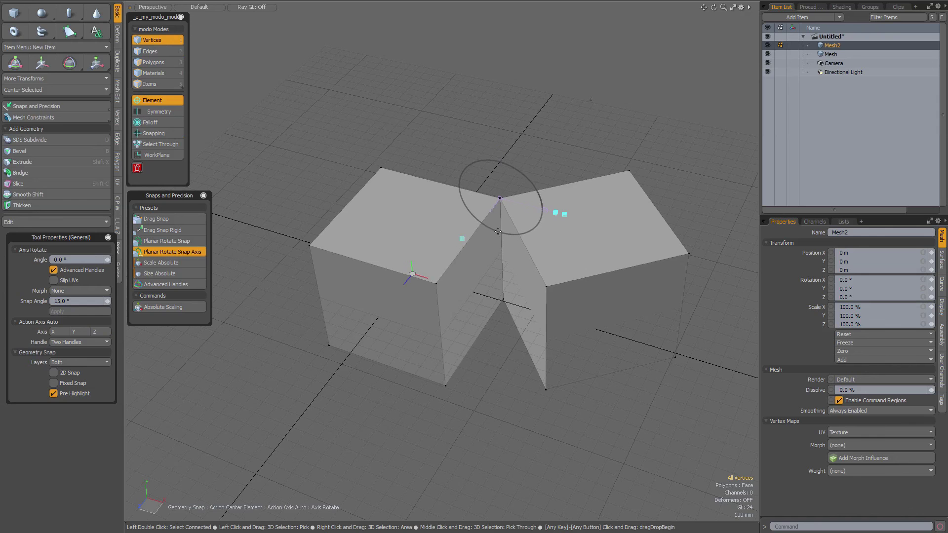
click(187, 252)
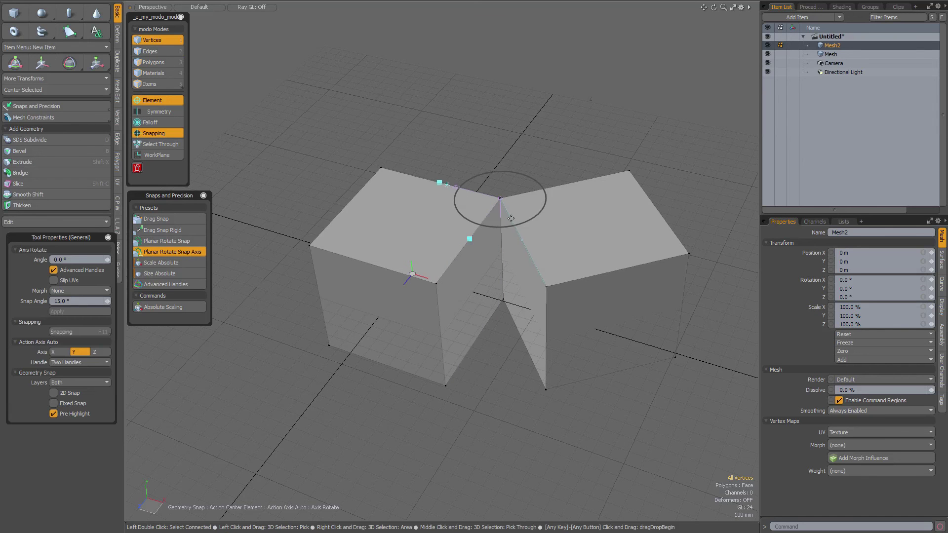
alt+drag(494, 247, 501, 264)
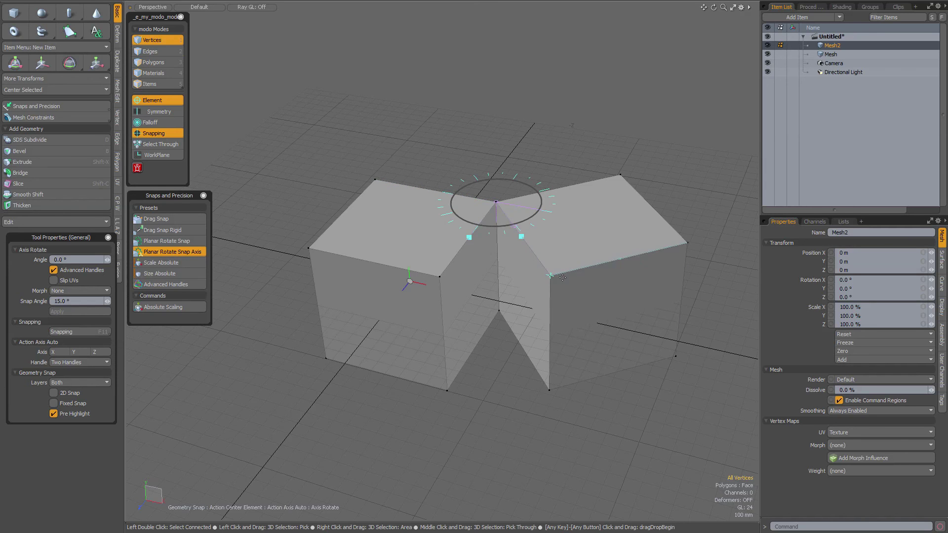
alt+drag(551, 276, 573, 323)
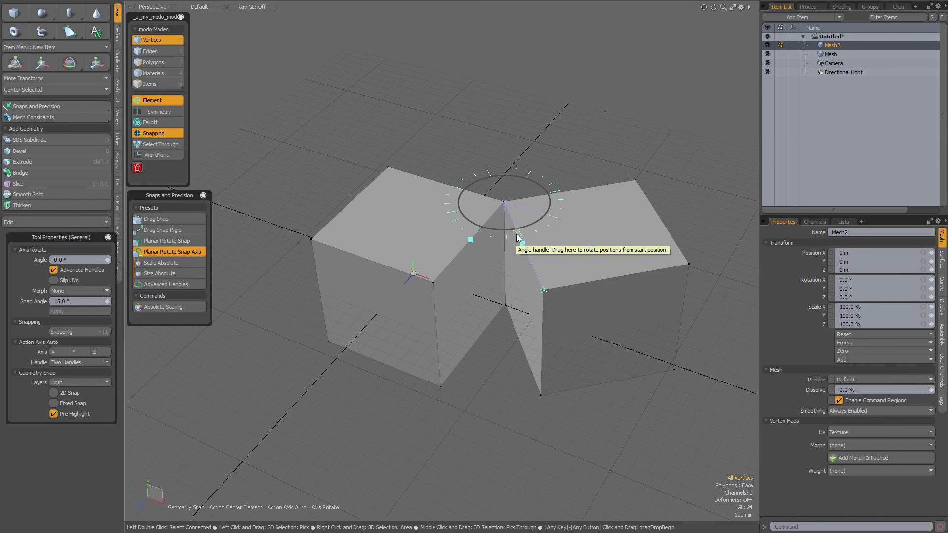
drag(517, 238, 463, 266)
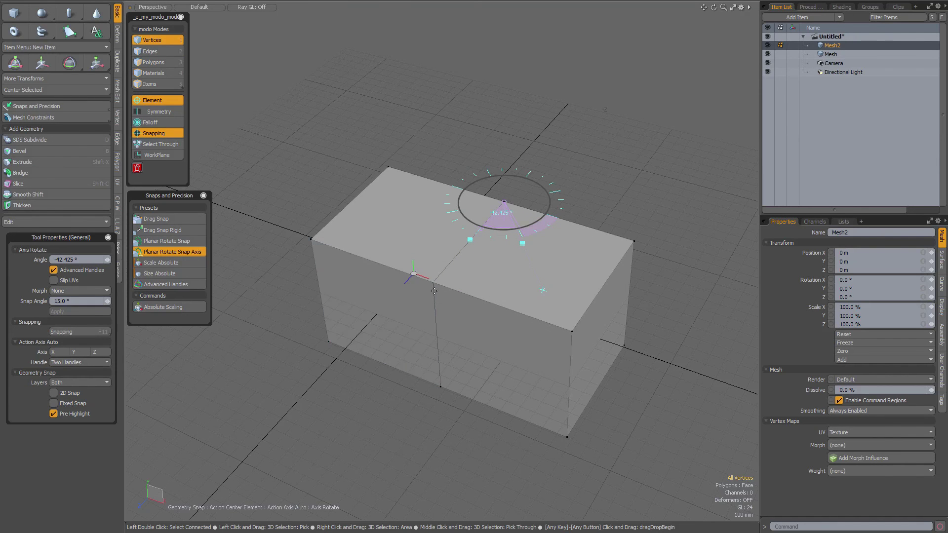
key(space)
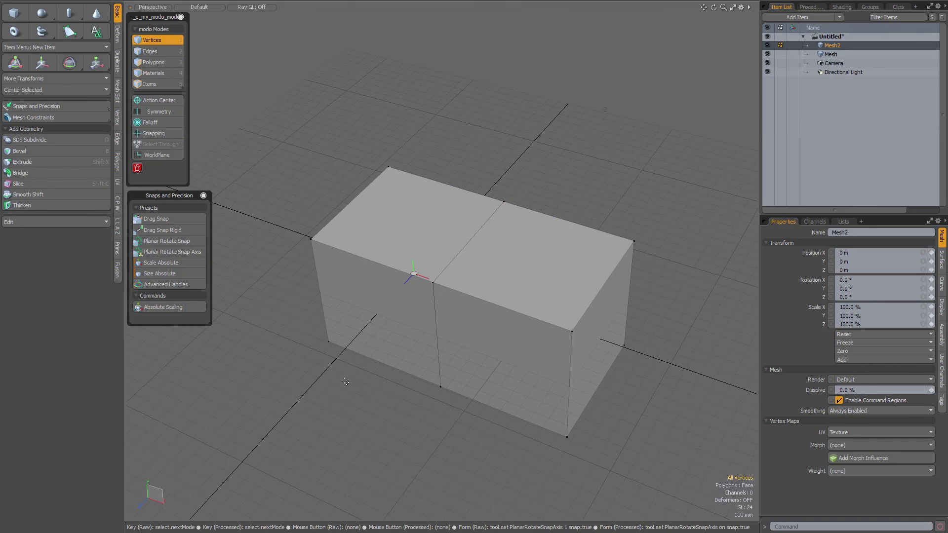
alt+drag(346, 381, 478, 343)
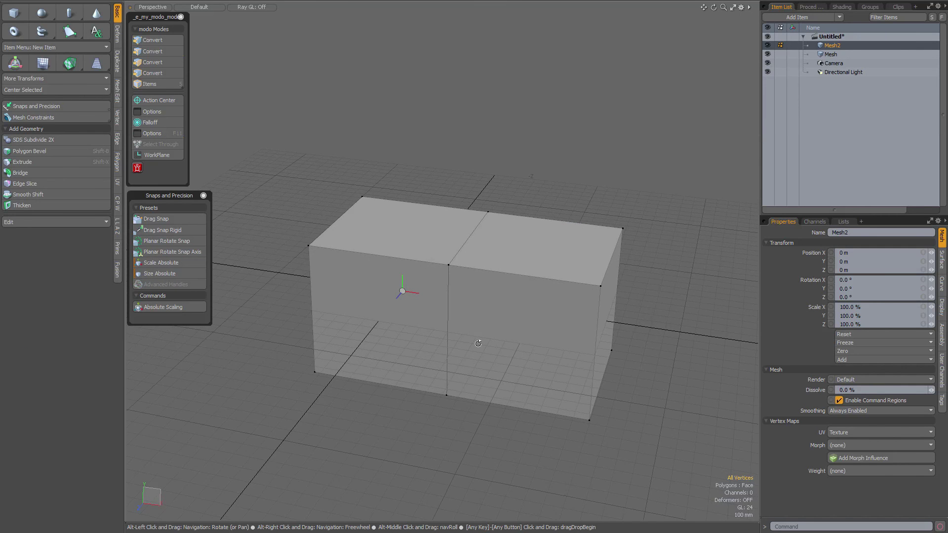